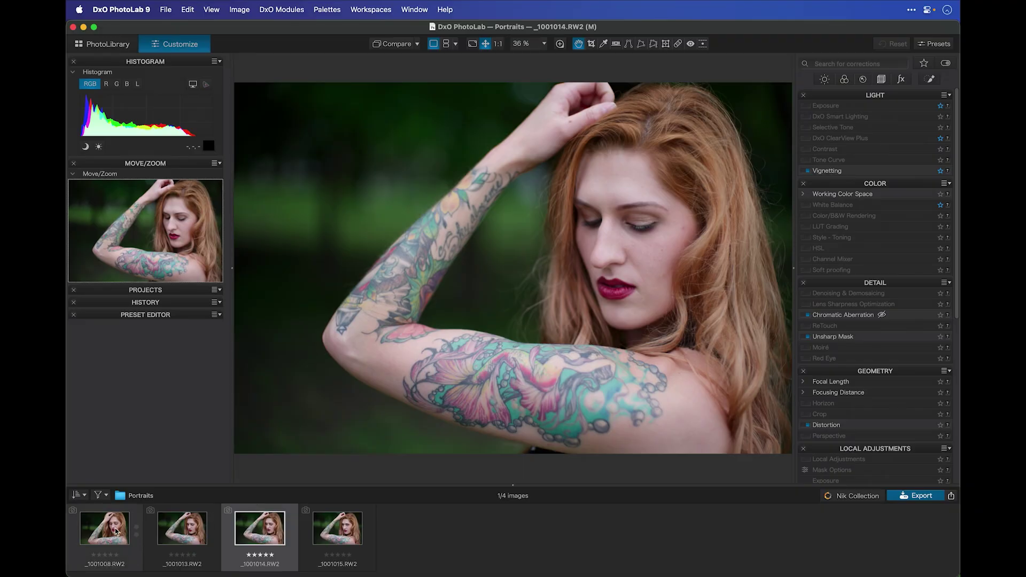
Browse the four portraits in the filmstrip and settle on _1001014.
left_click(117, 532)
left_click(184, 535)
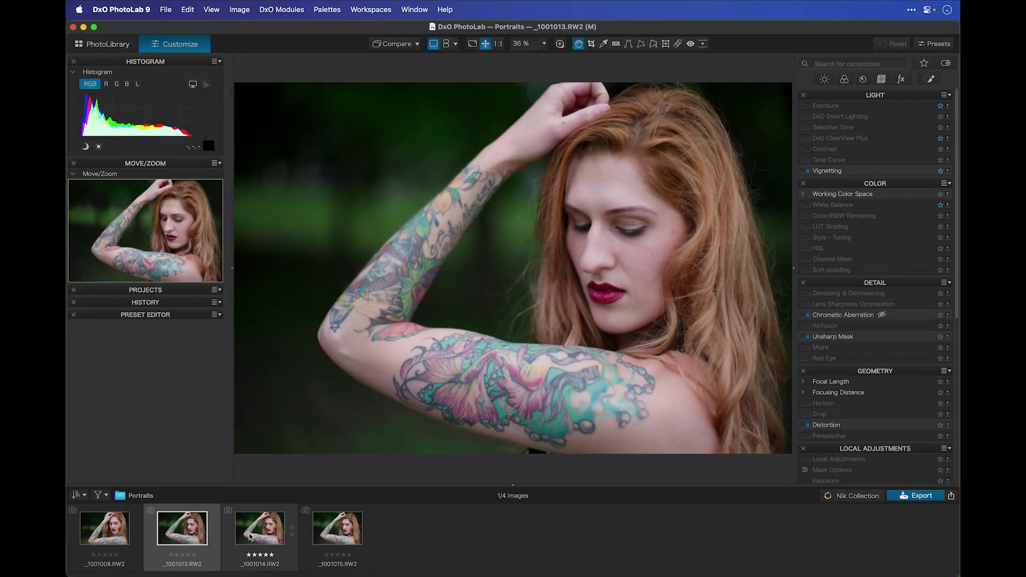
left_click(250, 536)
left_click(339, 534)
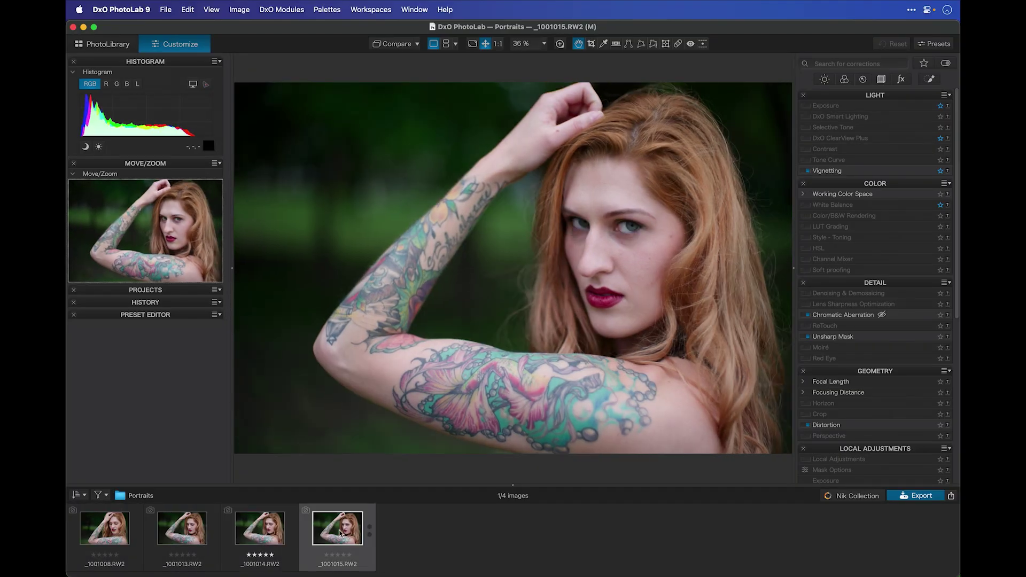
left_click(264, 533)
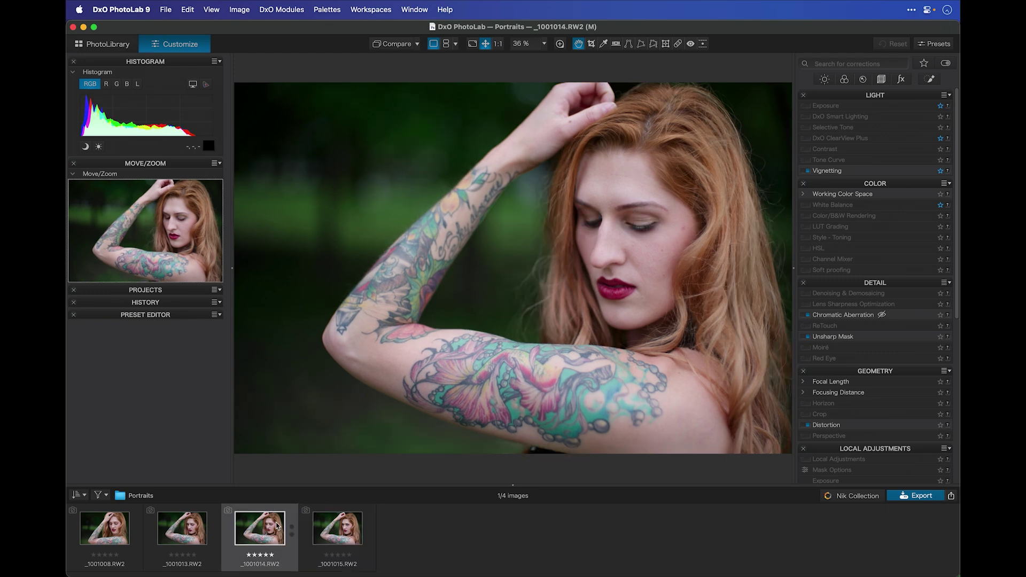
Enable Color/B&W Rendering with Color Negative Film type and Agfa Vista 200 stock.
left_click(844, 79)
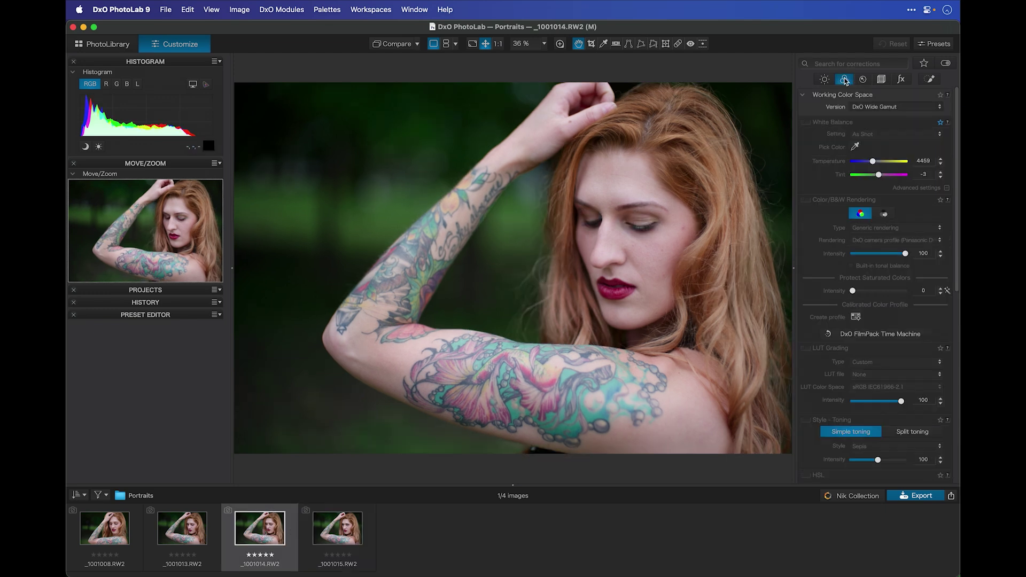
left_click(806, 200)
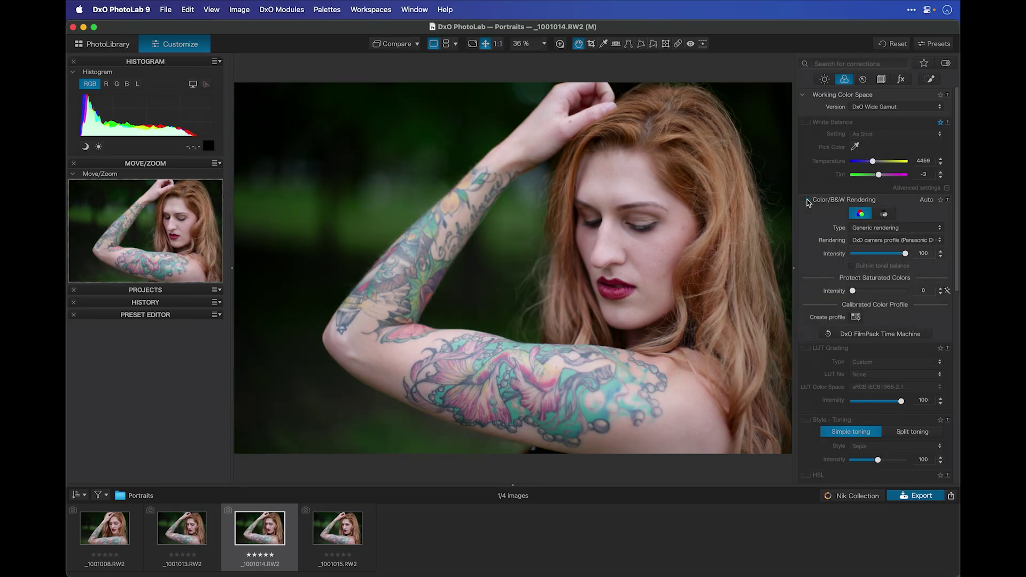
left_click(875, 230)
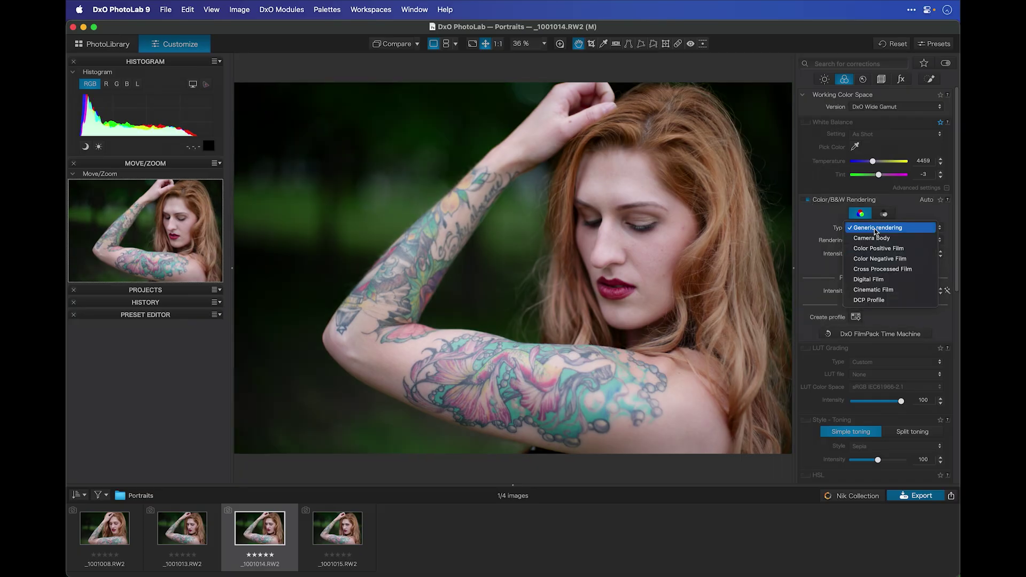
left_click(910, 253)
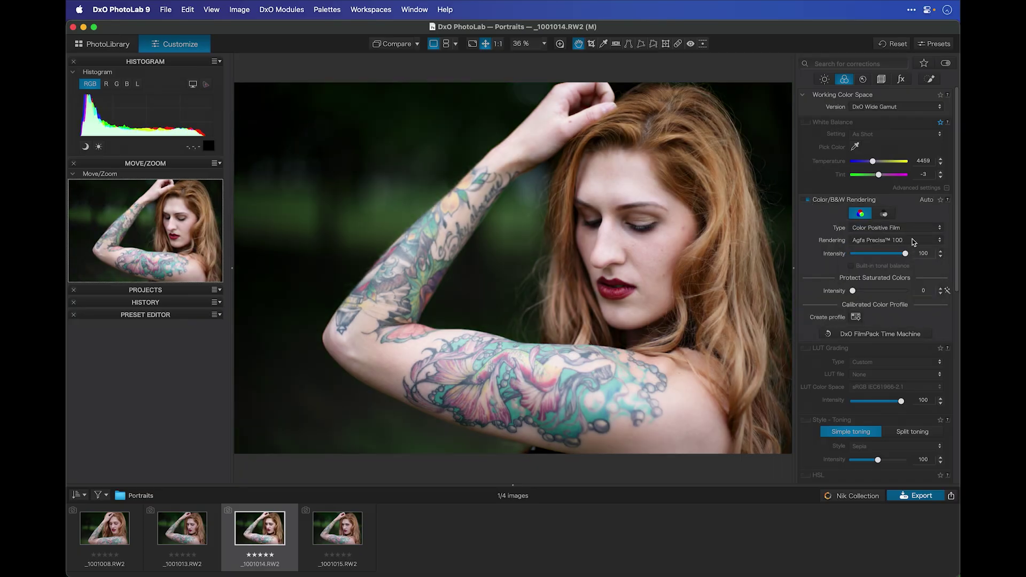
left_click(913, 242)
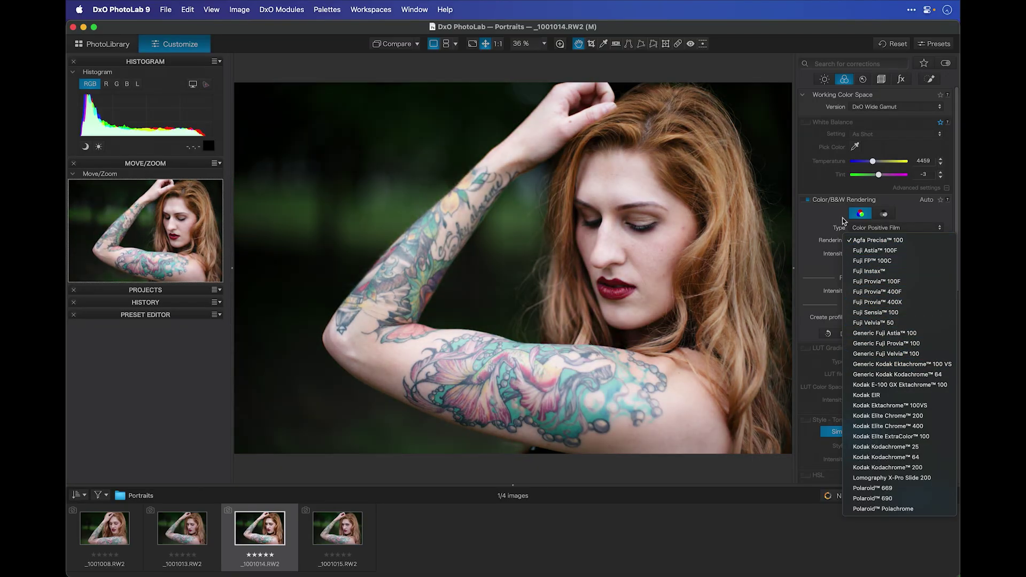
left_click(850, 225)
left_click(863, 231)
left_click(867, 244)
left_click(867, 242)
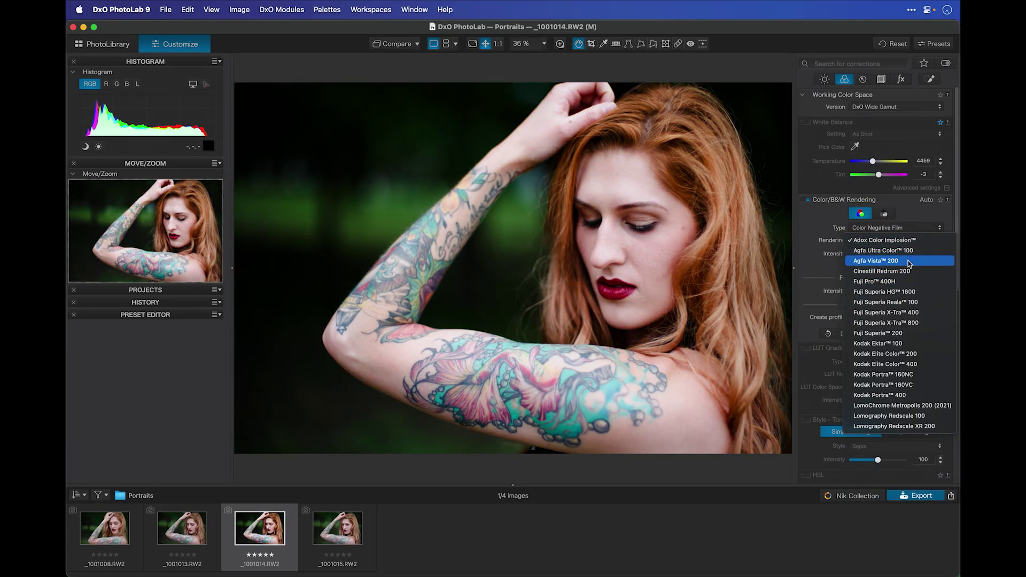
left_click(908, 262)
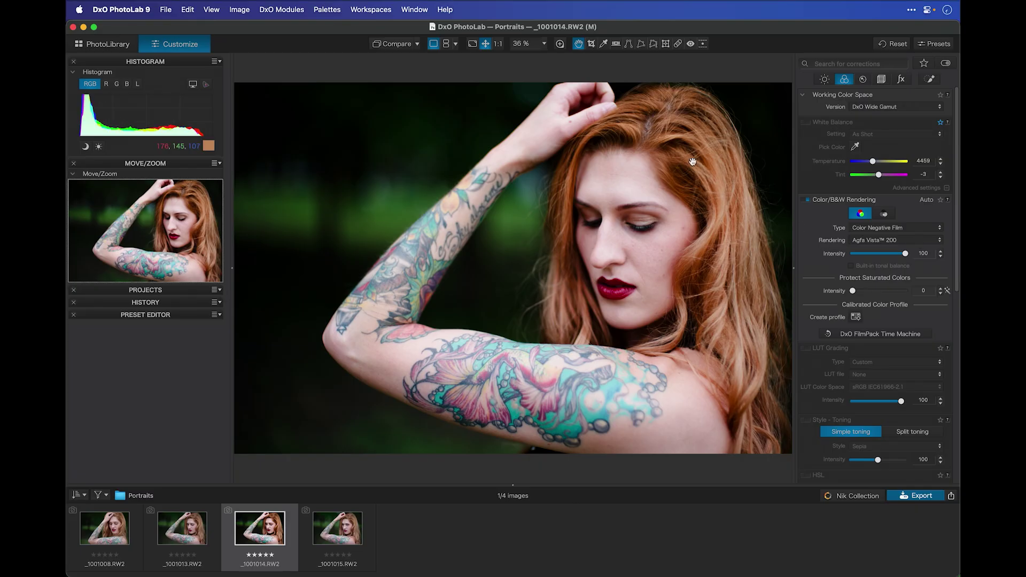
View the photo at 1:1 and pan to centre the woman's face.
left_click(499, 44)
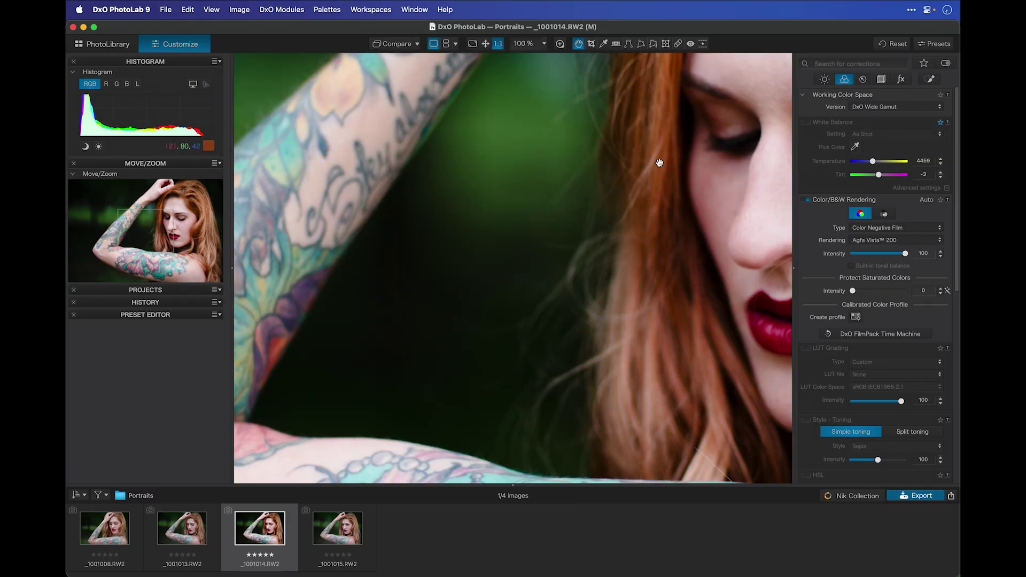
left_click_drag(660, 160, 412, 332)
left_click_drag(689, 303, 483, 248)
left_click_drag(444, 351, 434, 233)
left_click_drag(434, 164, 490, 277)
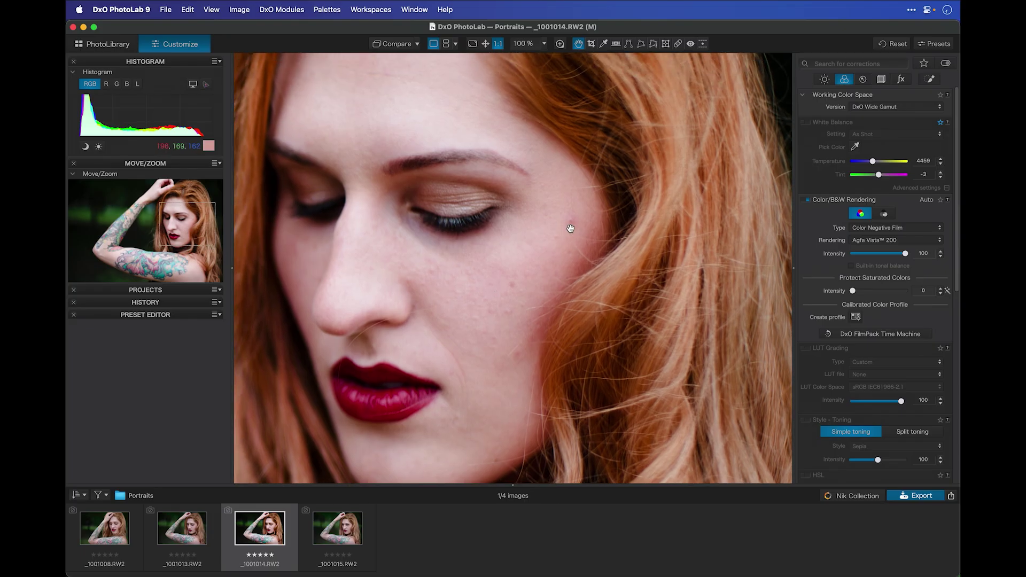
Enter and leave ReTouch without repairs, then fit the whole photo in view.
left_click(678, 43)
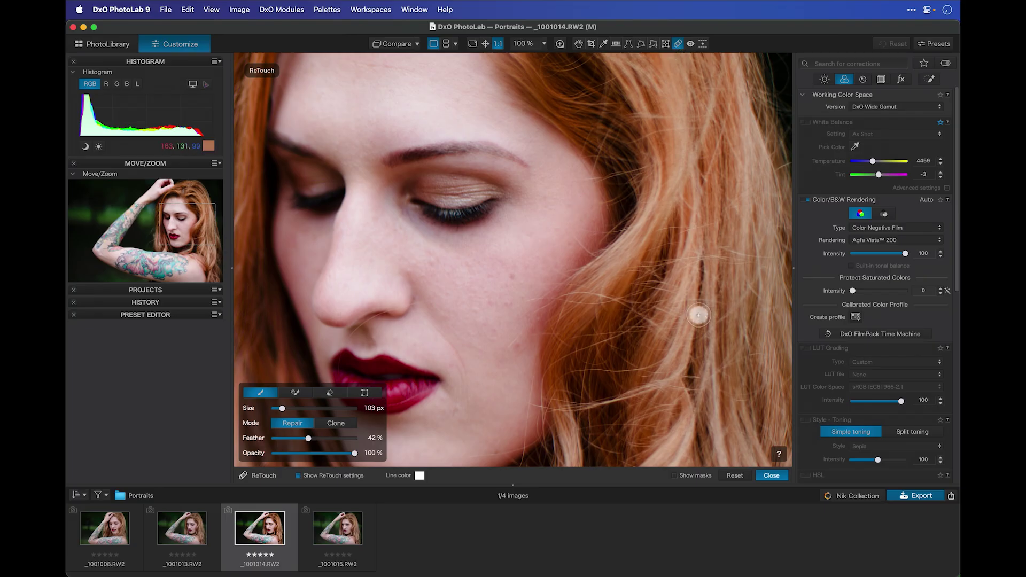
left_click(771, 474)
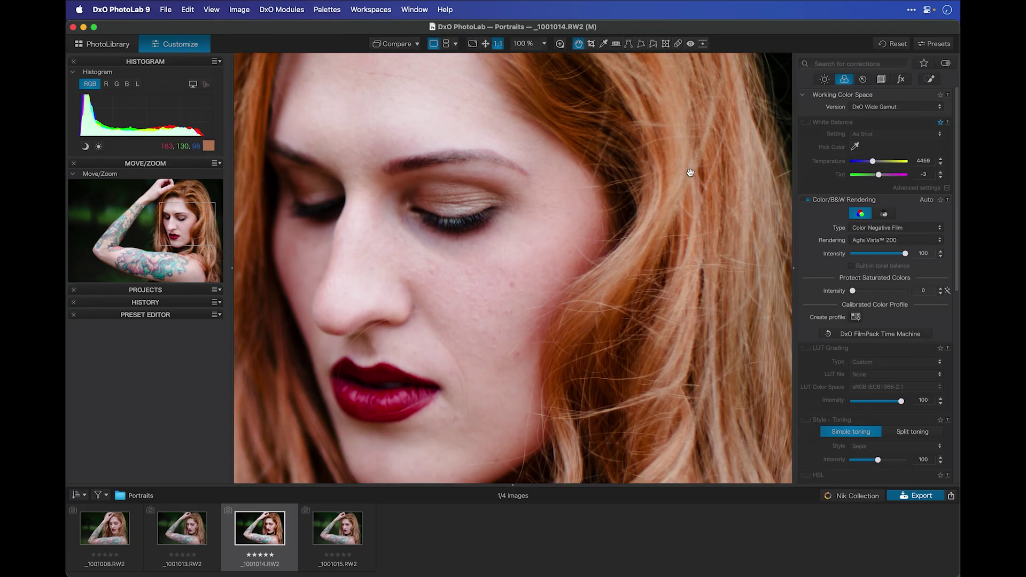
left_click(484, 44)
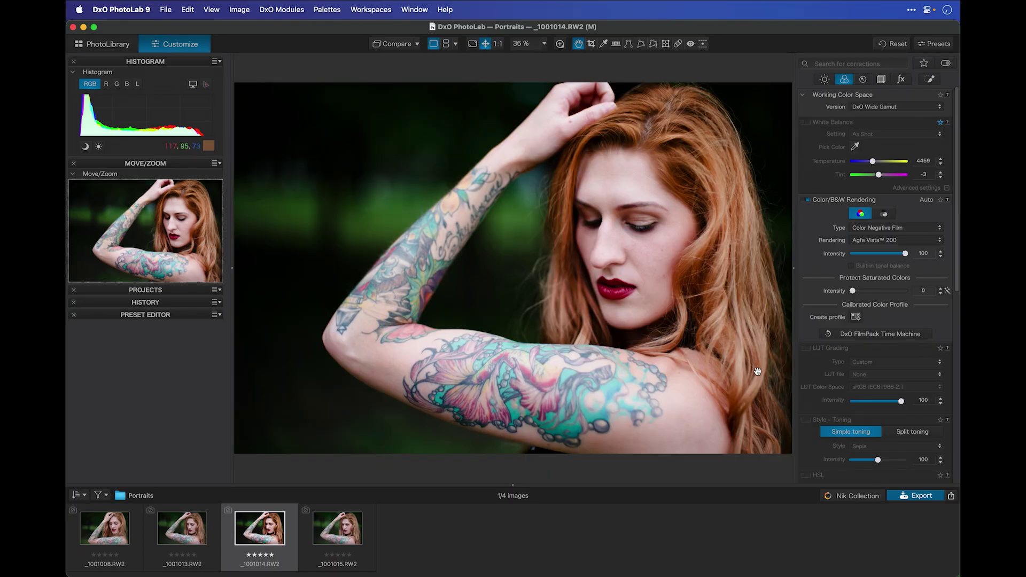
Create an AI hair mask in Local Adjustments and rename it 'hair'.
left_click(930, 80)
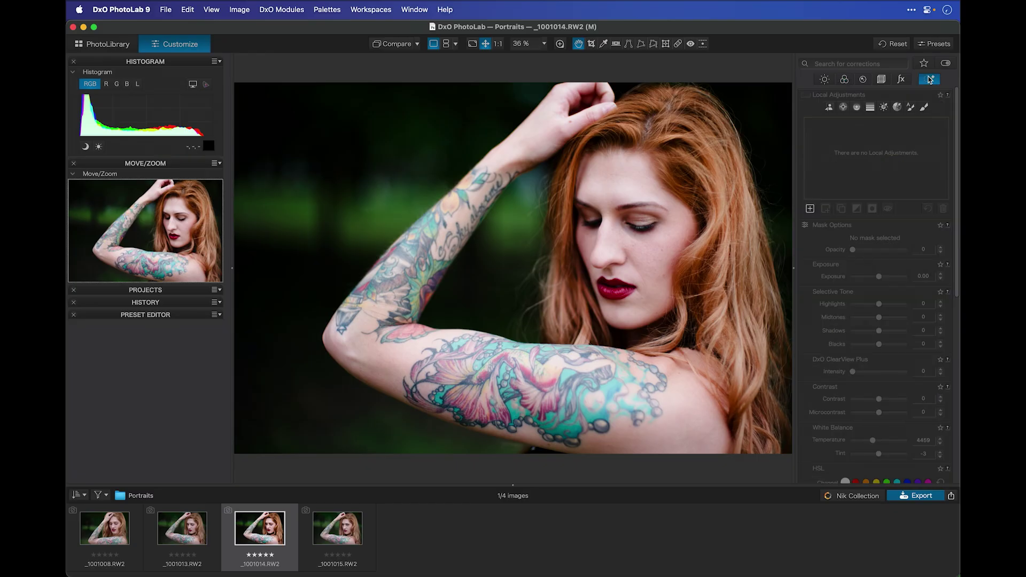
left_click(828, 107)
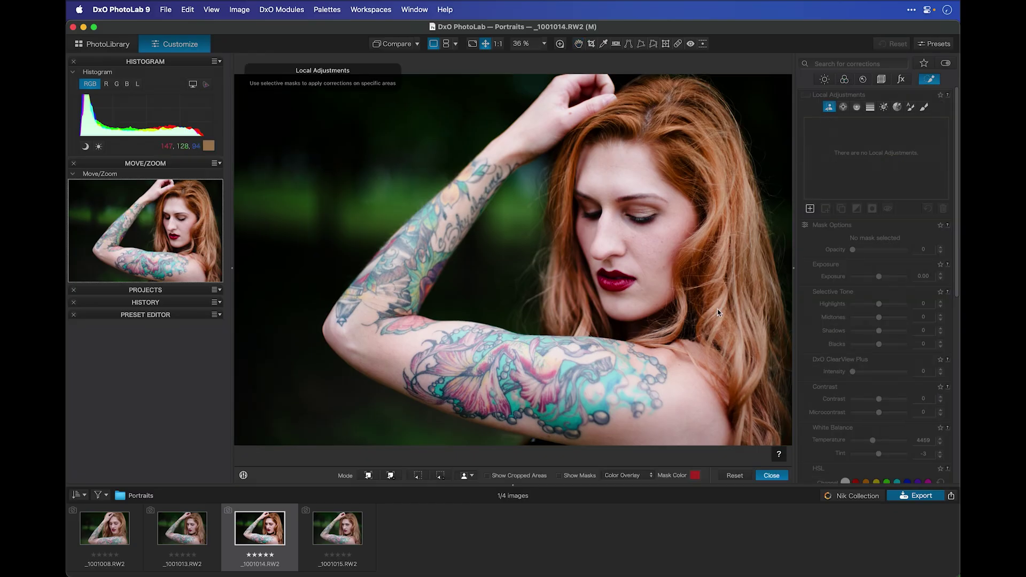
left_click(473, 476)
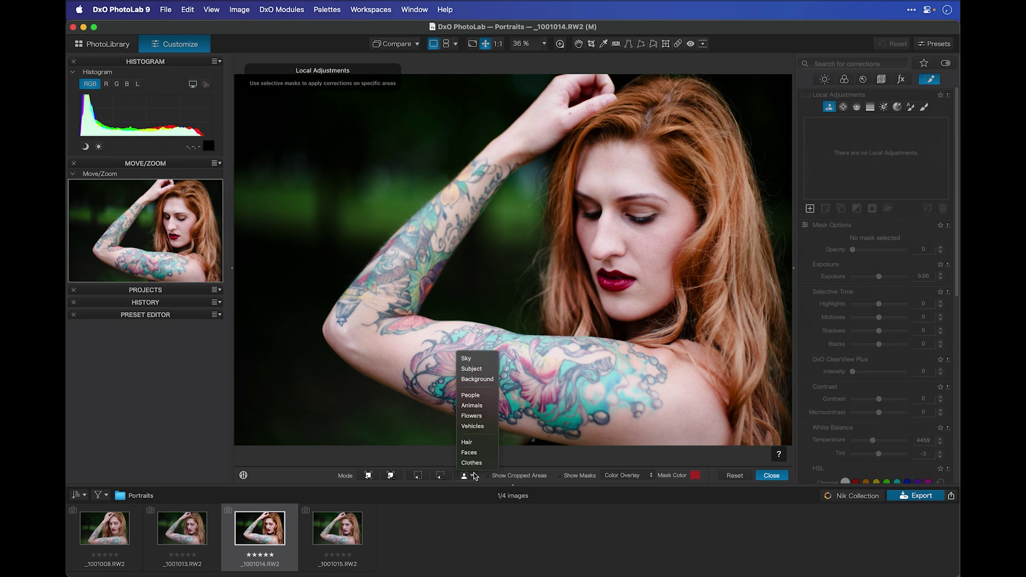
left_click(475, 443)
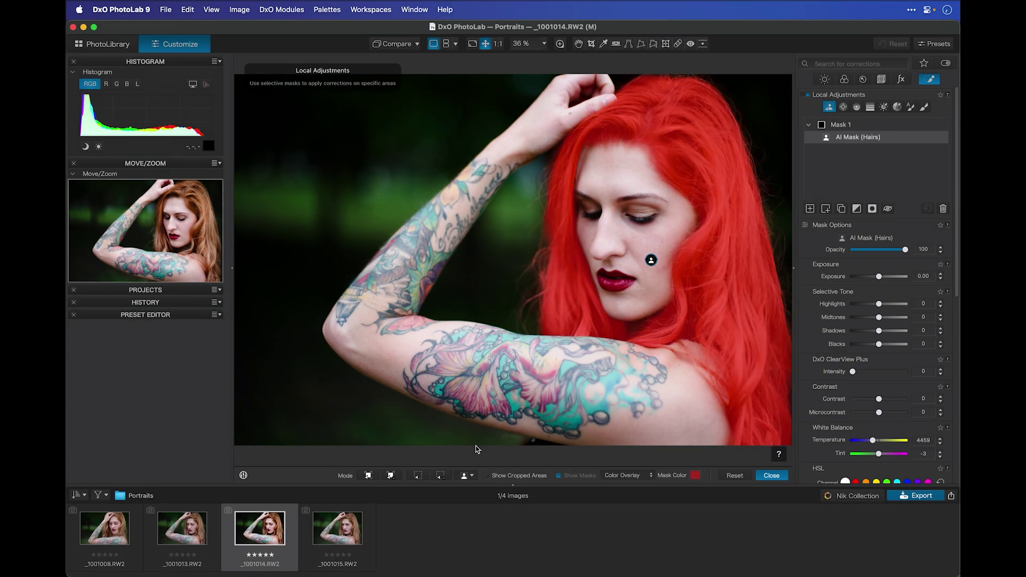
double_click(843, 125)
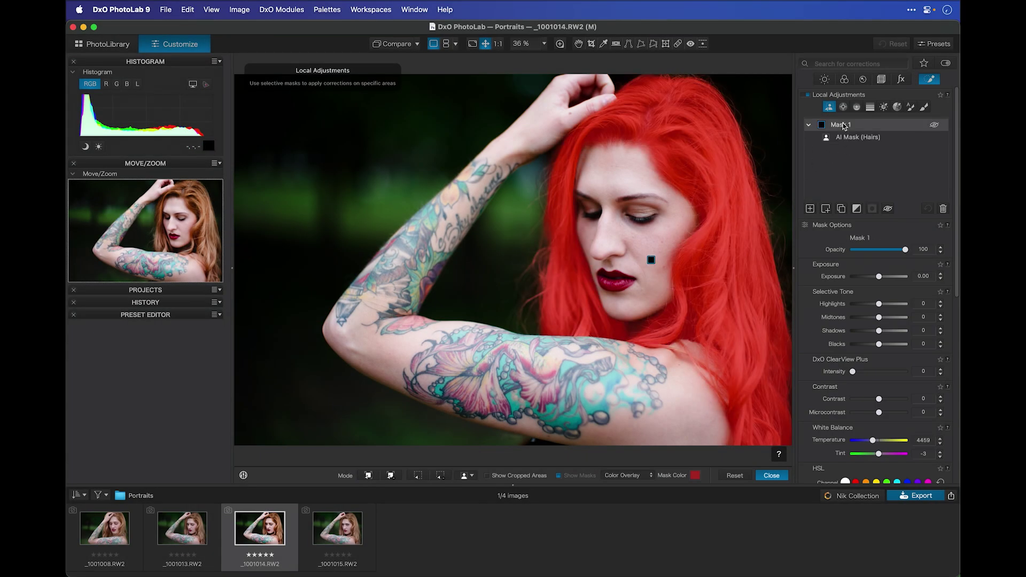
type("hair")
key("Return")
Set the hair mask's Saturation to 35 and Microcontrast to 21.
scroll(895, 318, "down", 5)
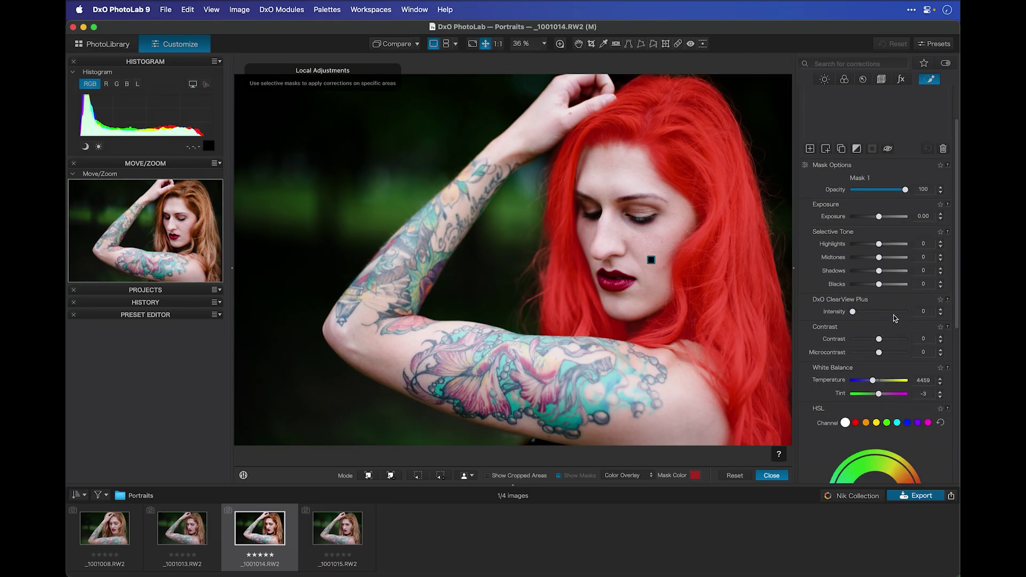
scroll(895, 318, "down", 5)
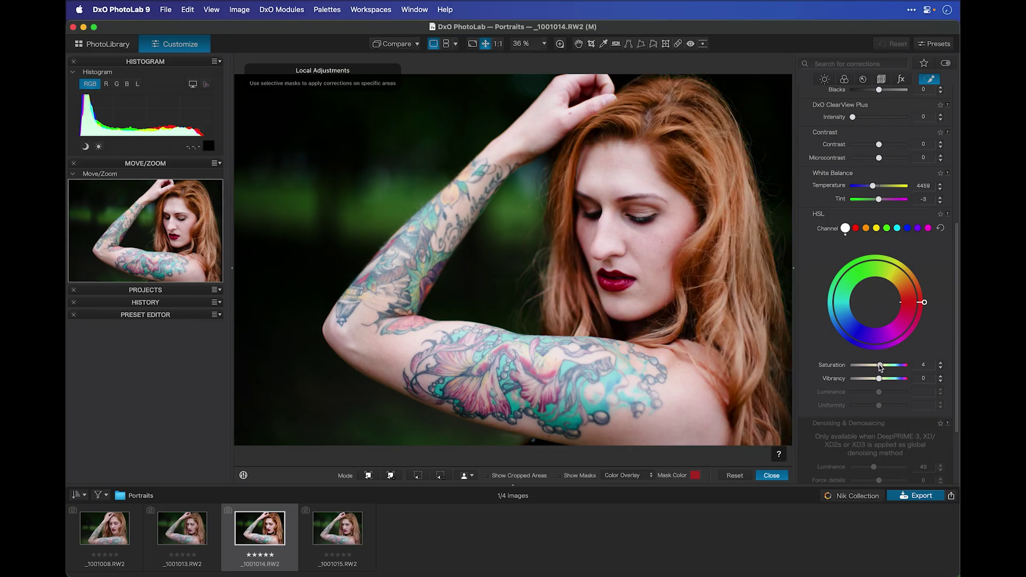
left_click_drag(885, 364, 887, 365)
scroll(885, 233, "up", 2)
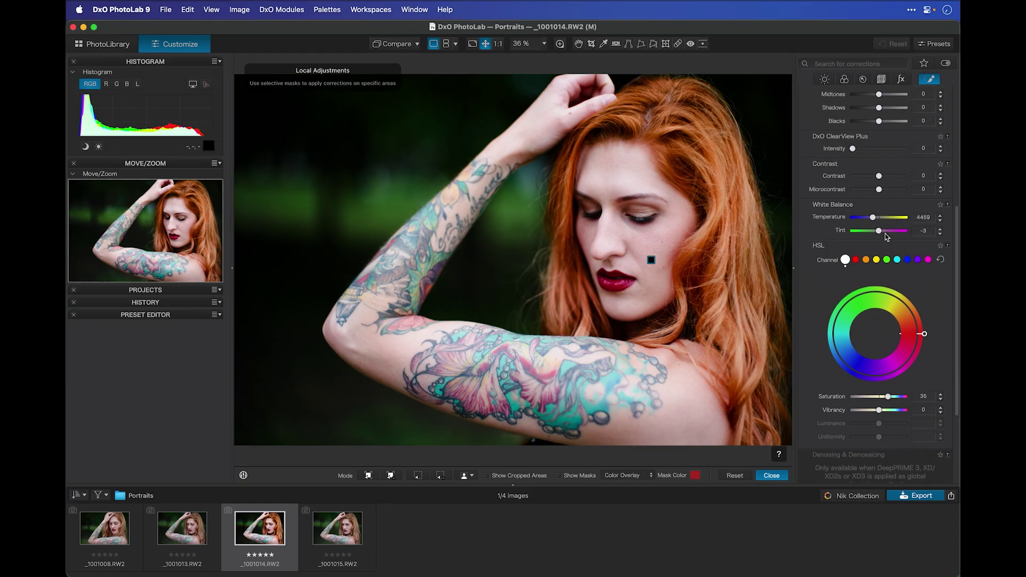
left_click_drag(879, 194, 885, 195)
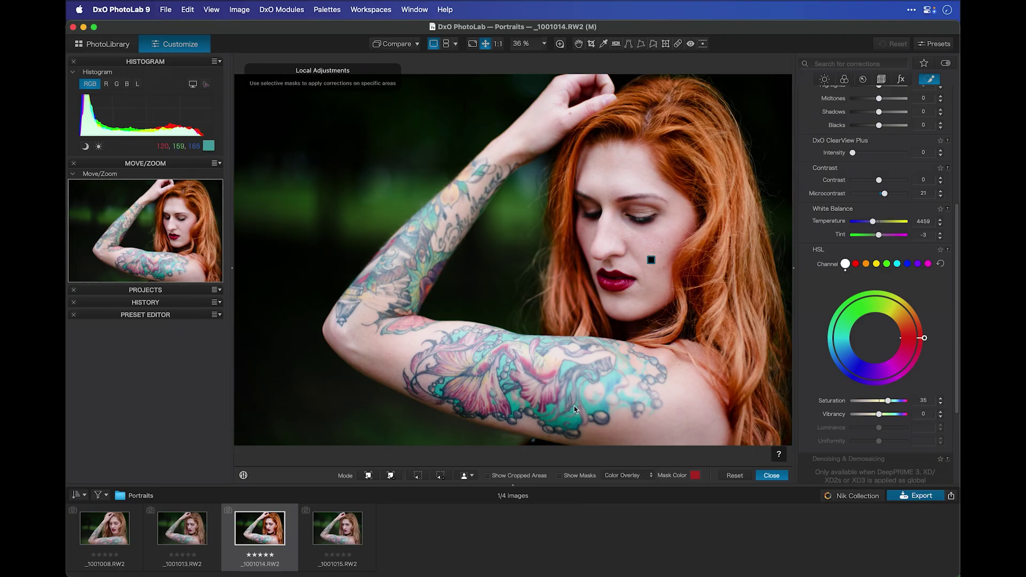
scroll(862, 226, "up", 10)
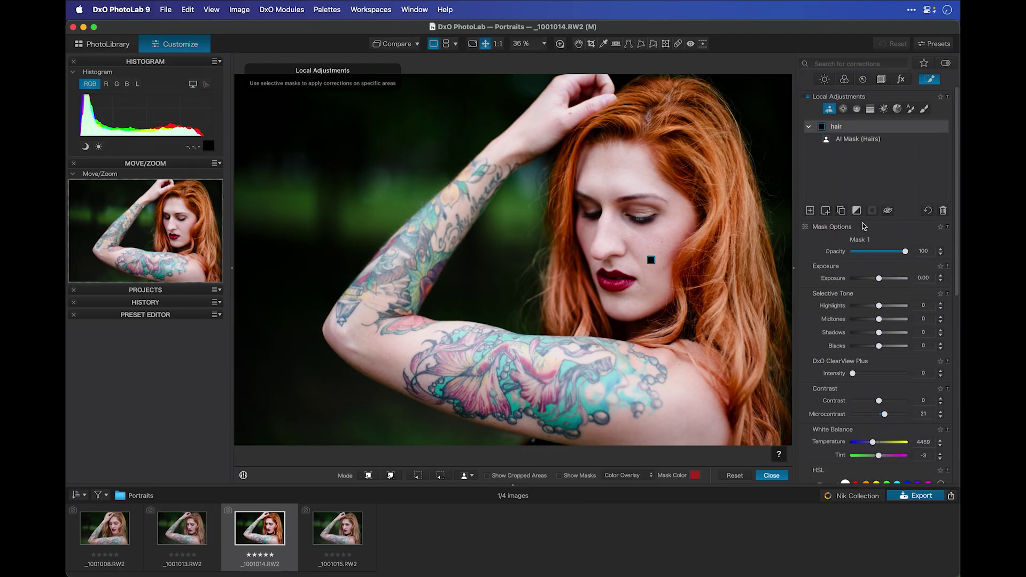
Add a new local adjustment mask named 'tattoo'.
left_click(809, 209)
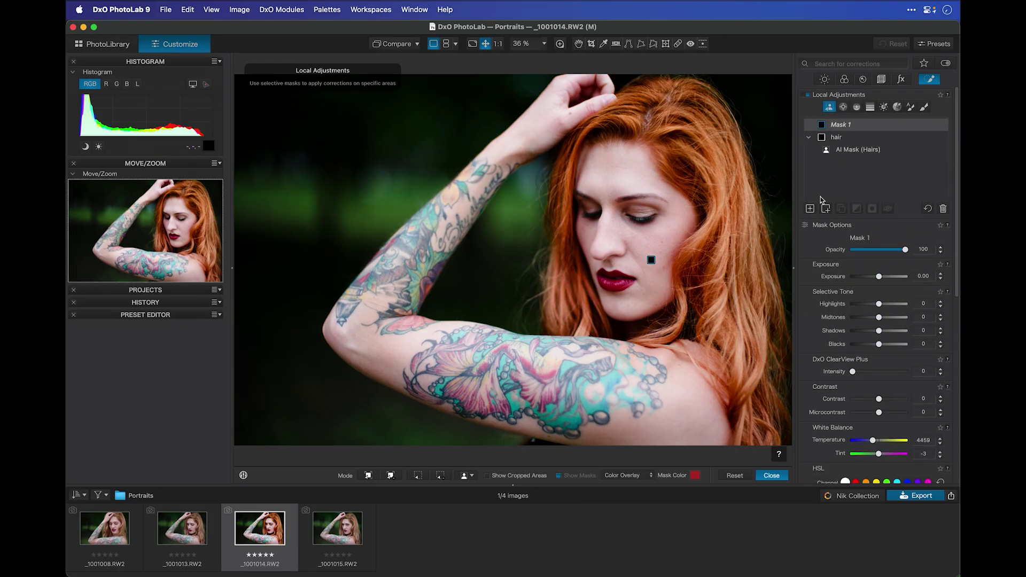
double_click(842, 124)
type("tattoo")
key("Return")
Make it a Hue Mask from the teal tattoo, widen the range, and set Saturation 28.
left_click(898, 107)
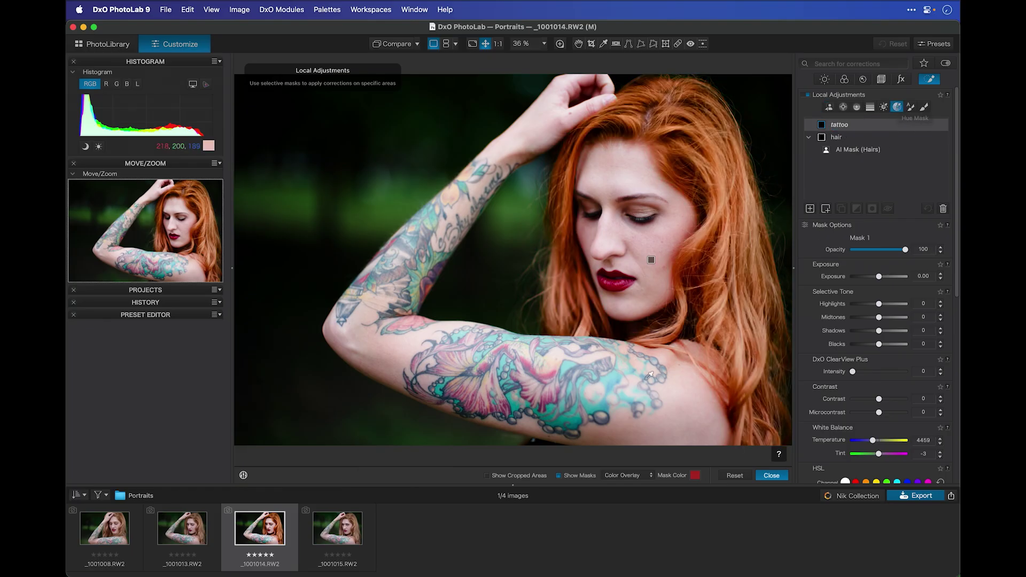
left_click(592, 403)
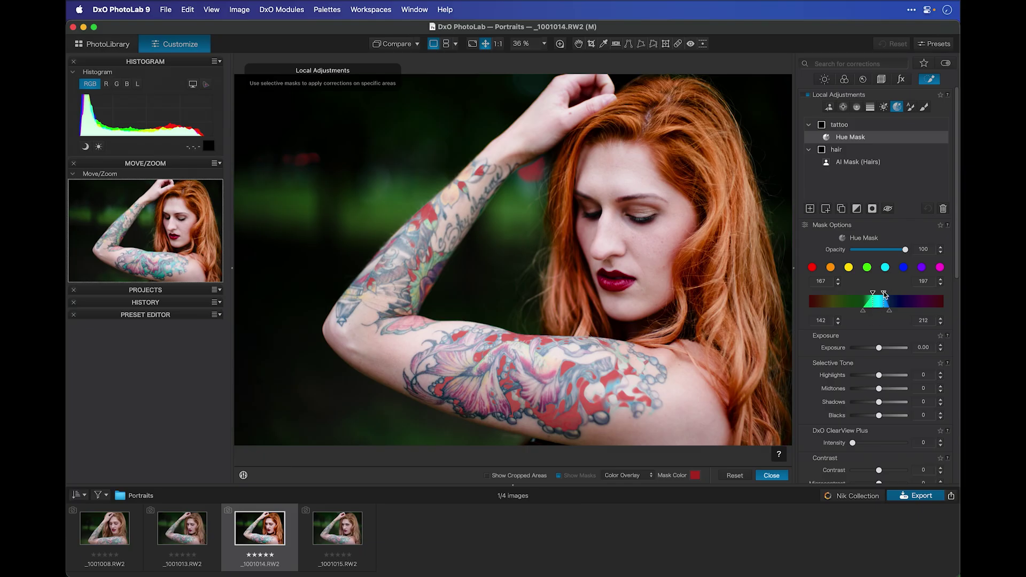
left_click_drag(886, 293, 898, 314)
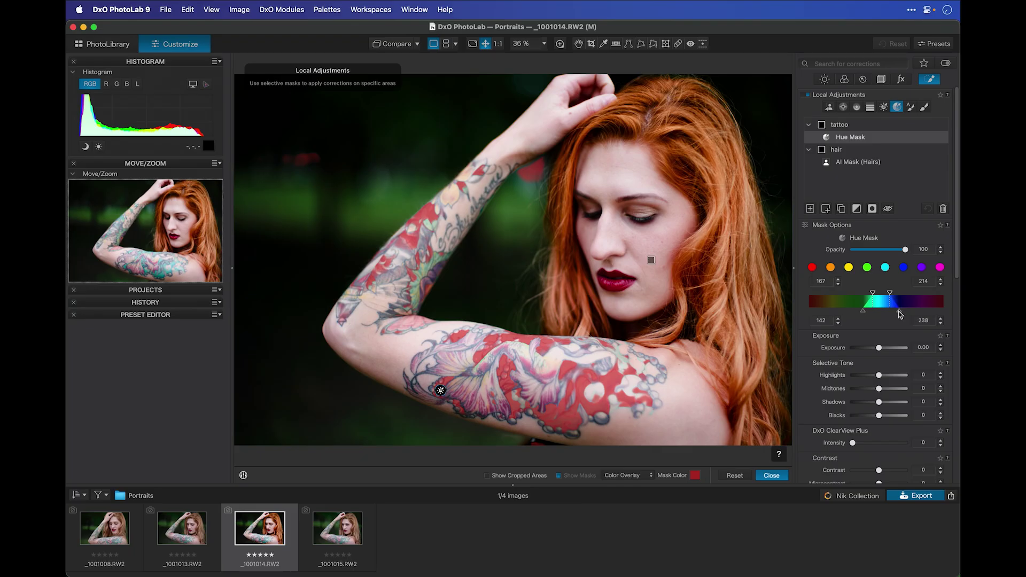
scroll(888, 369, "down", 10)
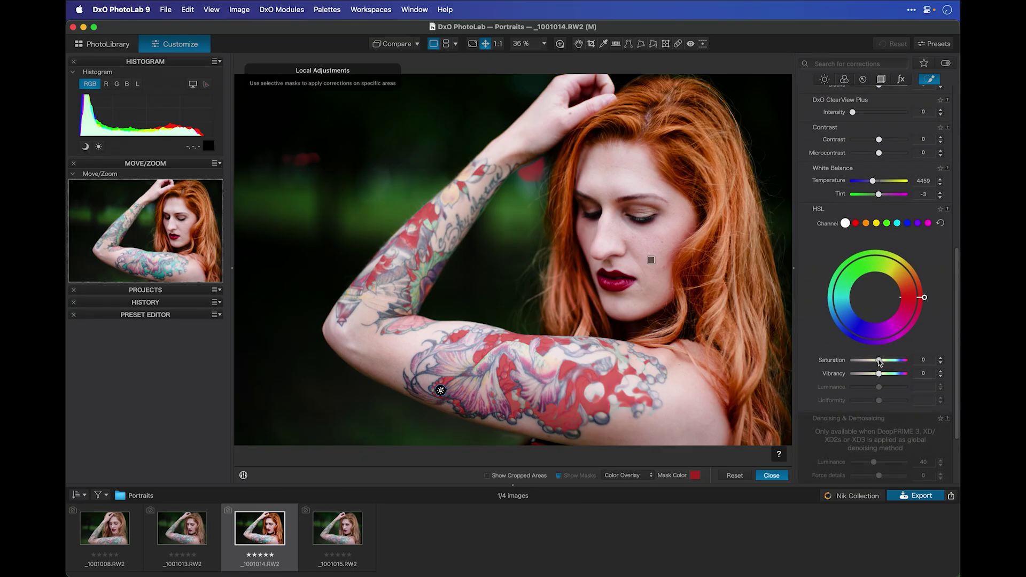
left_click_drag(879, 361, 886, 360)
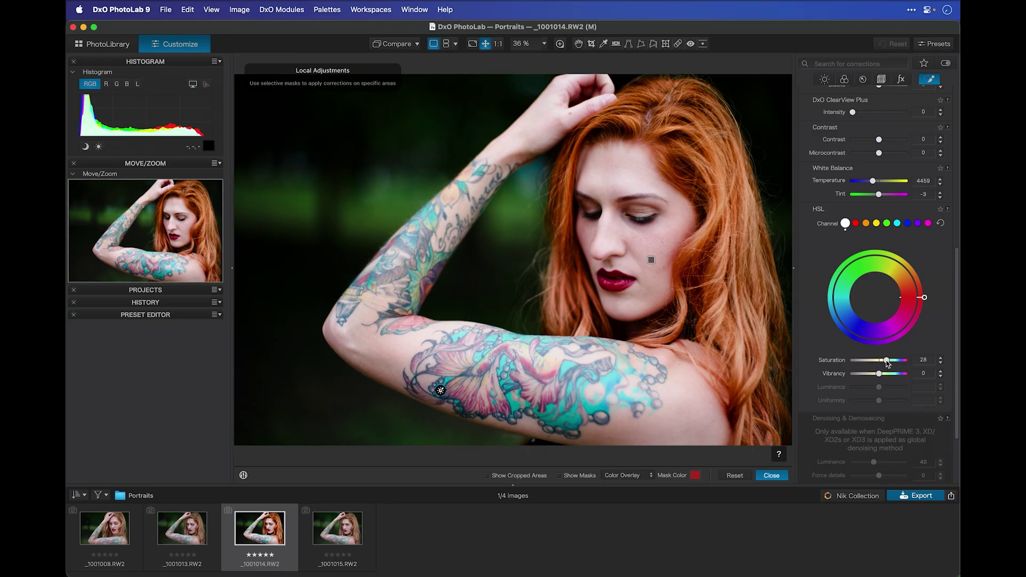
Copy _1001014's correction settings and select the other three portraits.
right_click(268, 524)
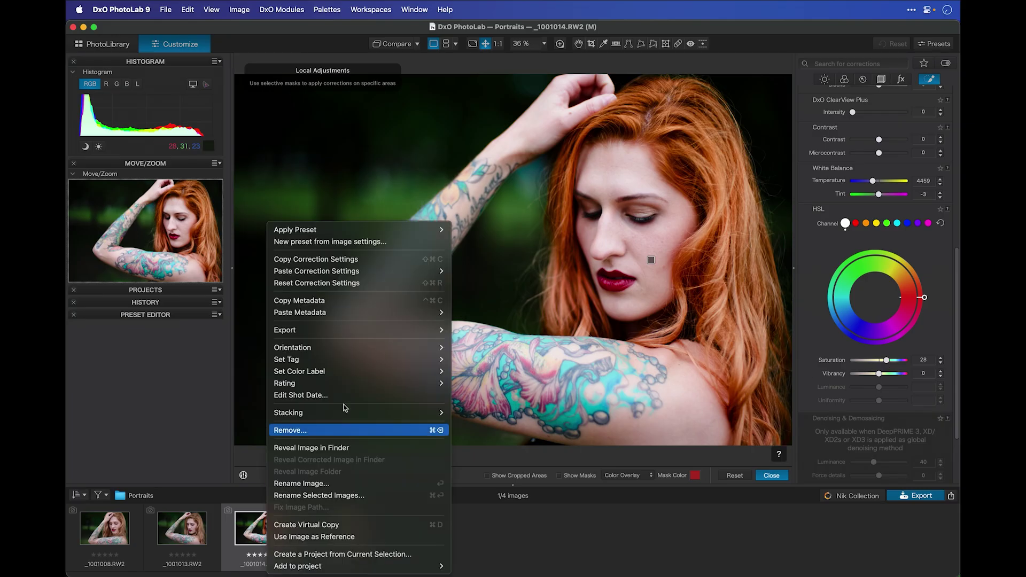
left_click(346, 259)
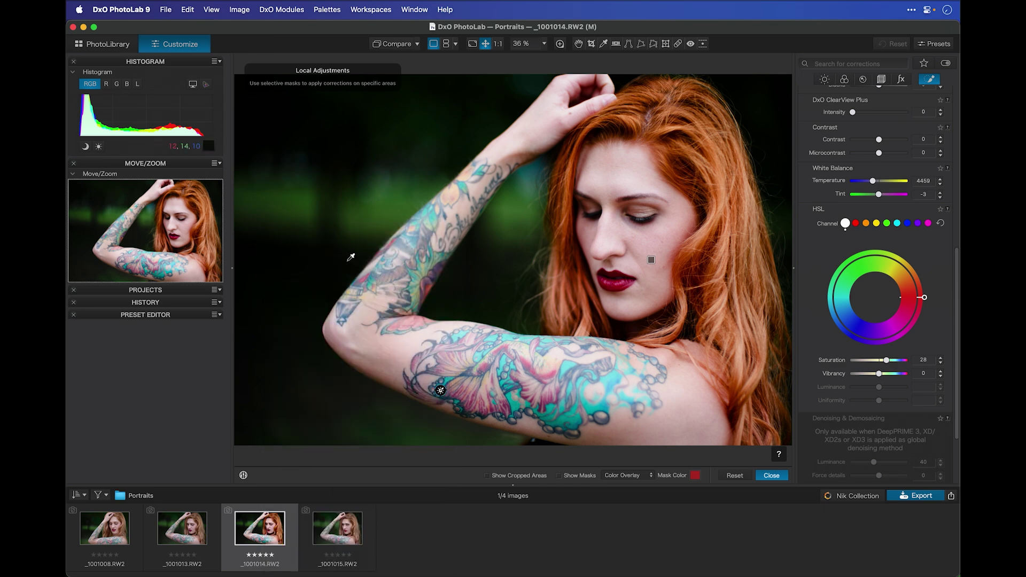
left_click(110, 528)
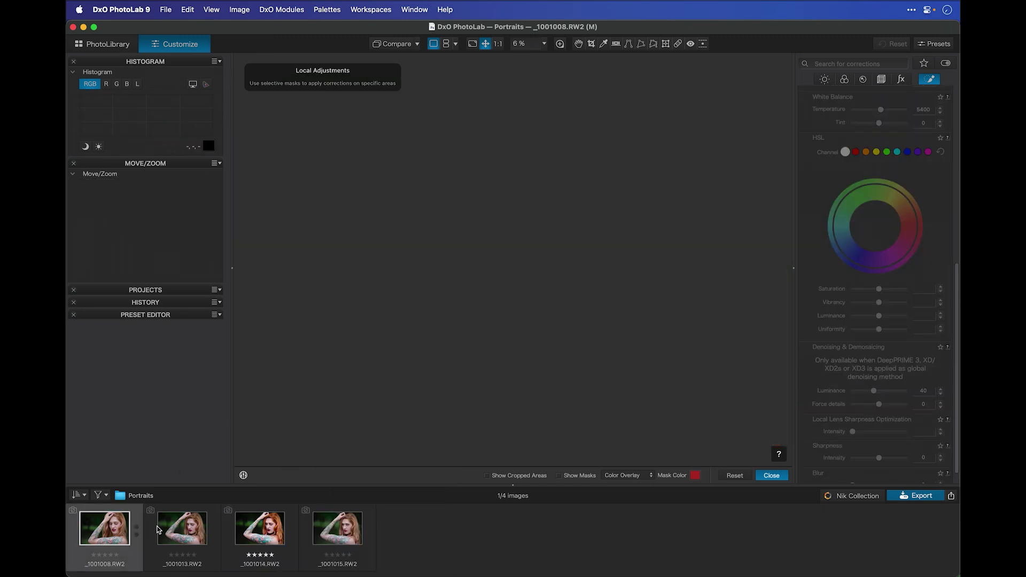
left_click(177, 534, "super")
left_click(259, 532, "super")
left_click(315, 540, "super")
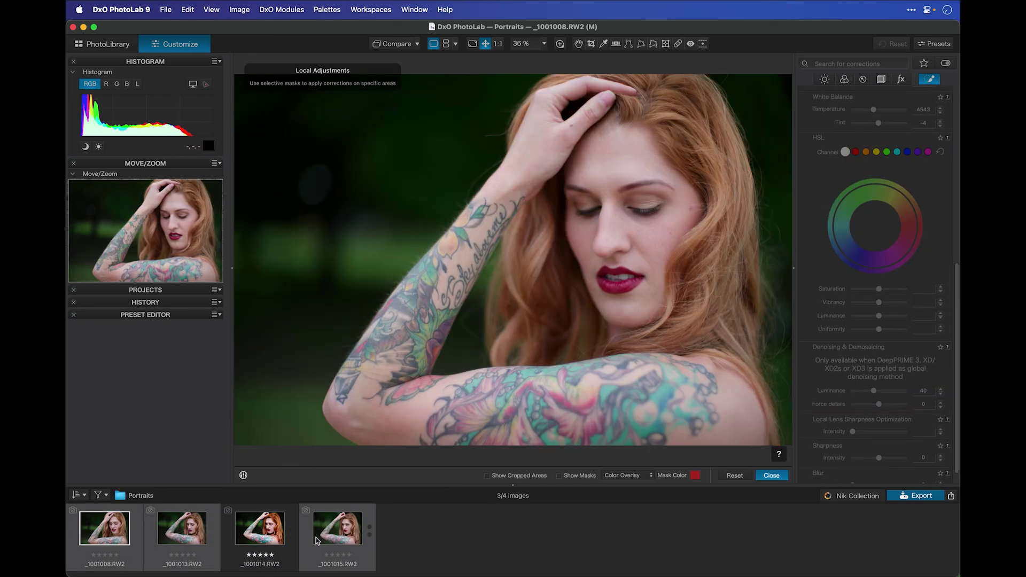
Paste the selected corrections, including local adjustments and rendering, onto them.
right_click(315, 540)
mouse_move(406, 276)
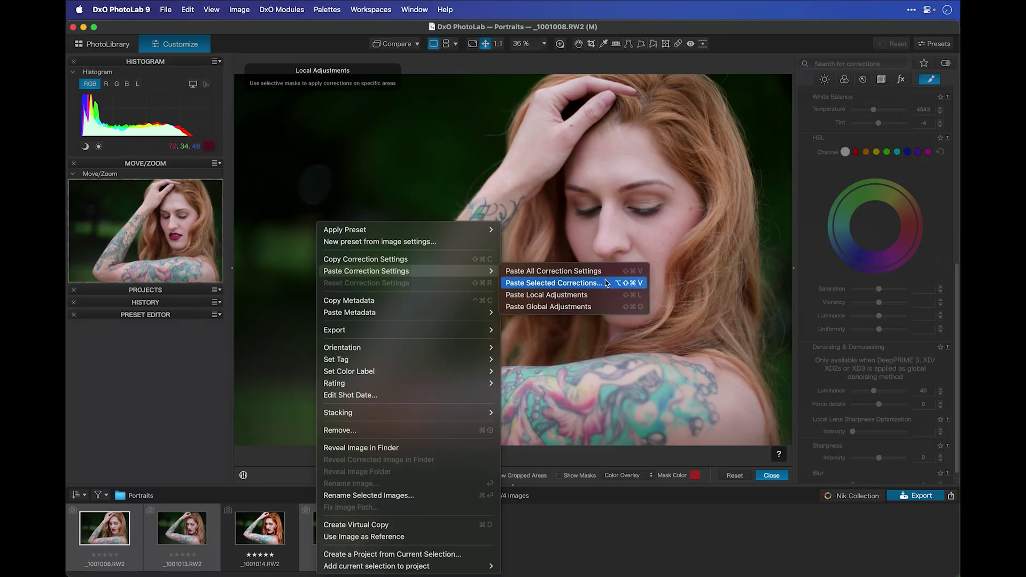
left_click(604, 284)
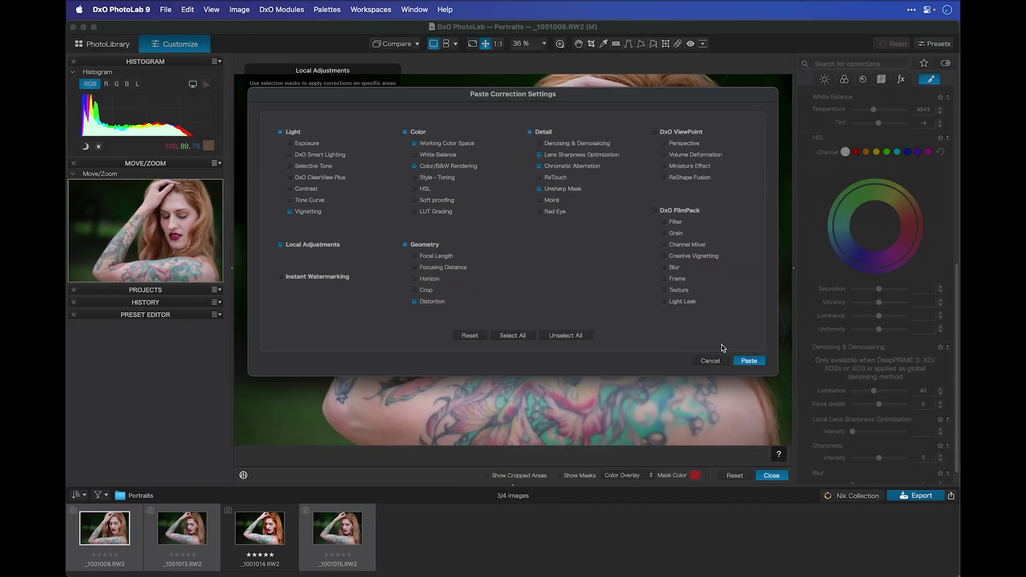
left_click(746, 361)
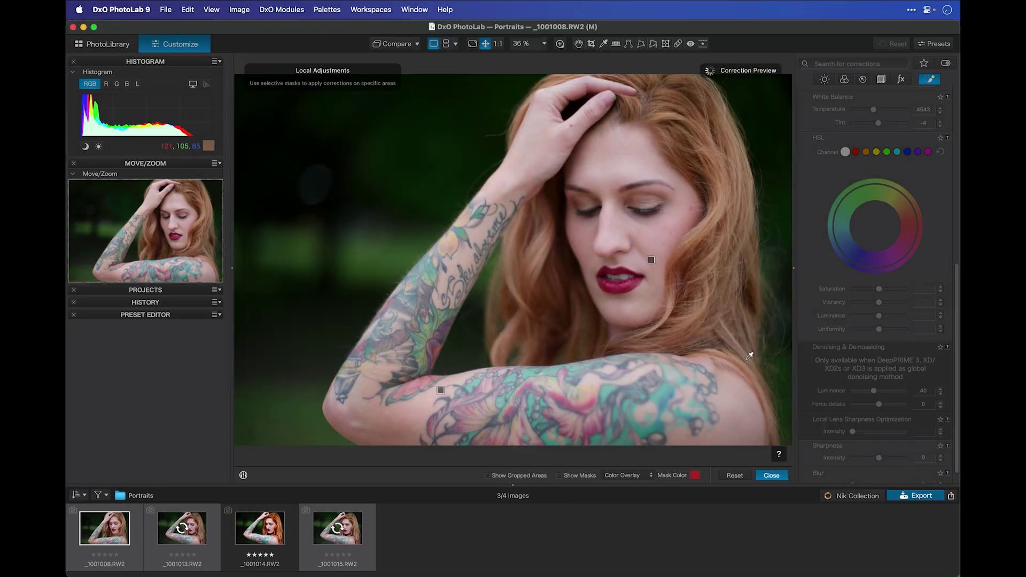
Inspect the pasted hair mask on _1001008, then step through _1001013 to _1001015.
left_click(117, 527)
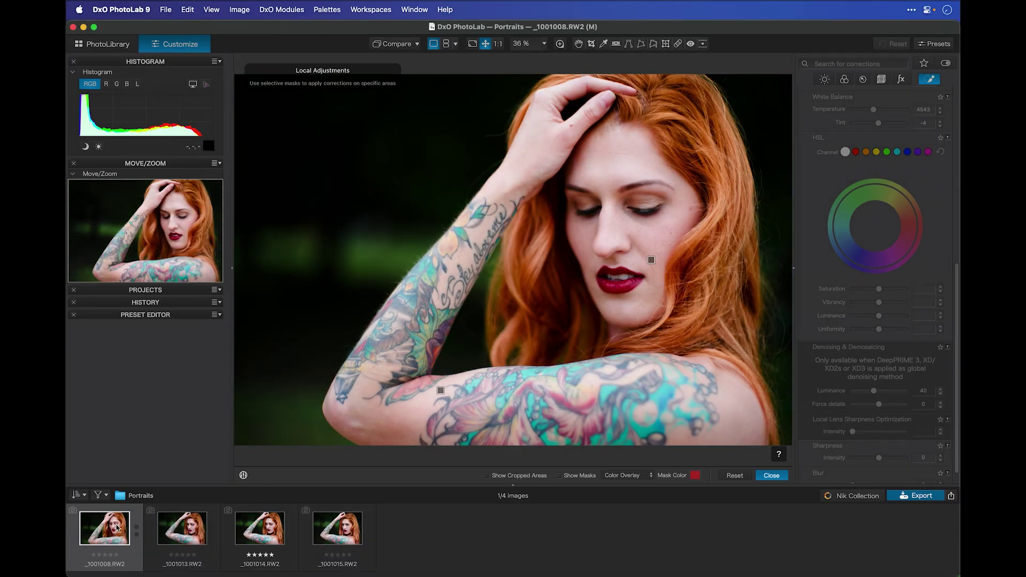
scroll(926, 117, "up", 10)
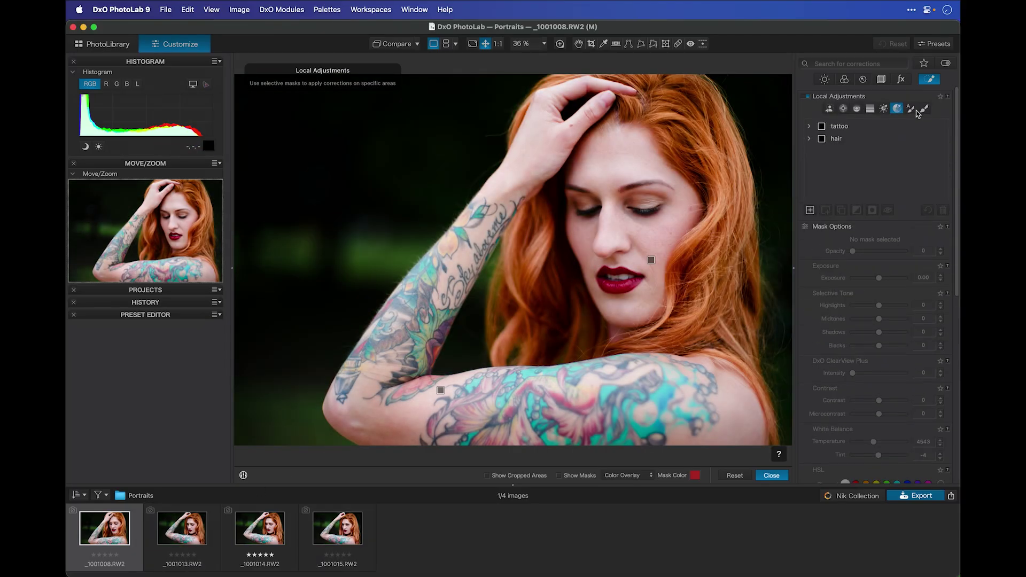
left_click(837, 138)
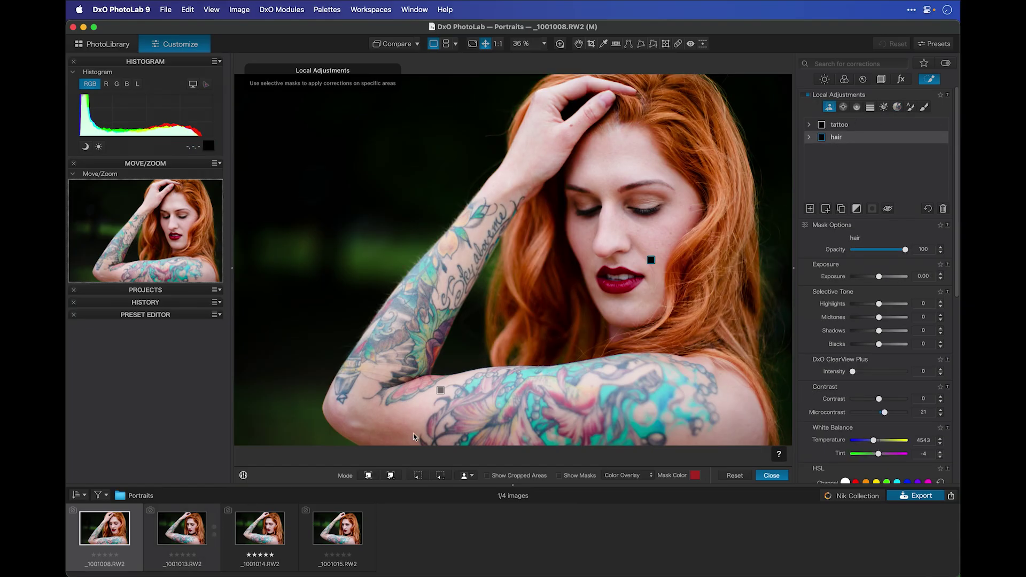
key("Right")
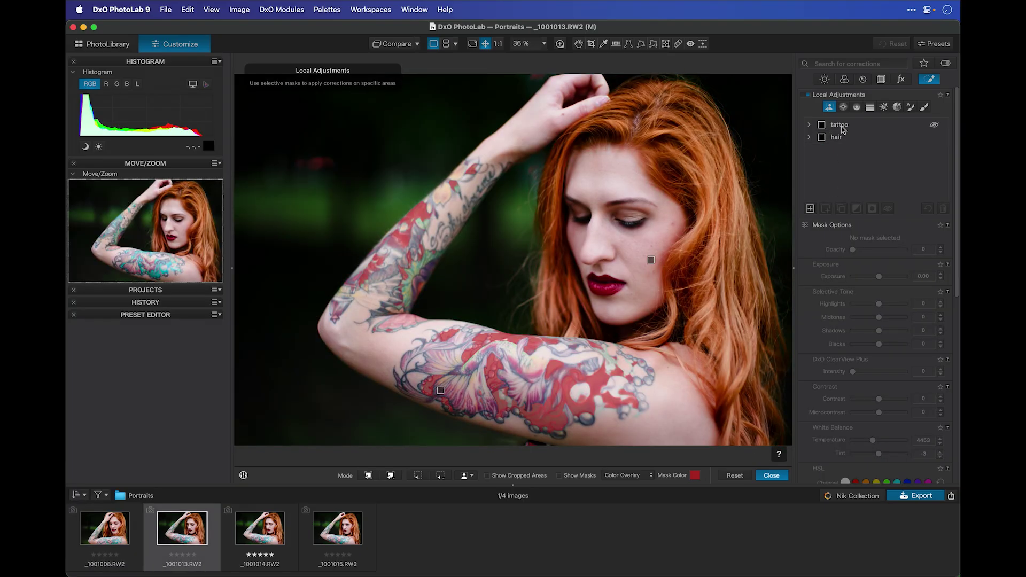
left_click(319, 536)
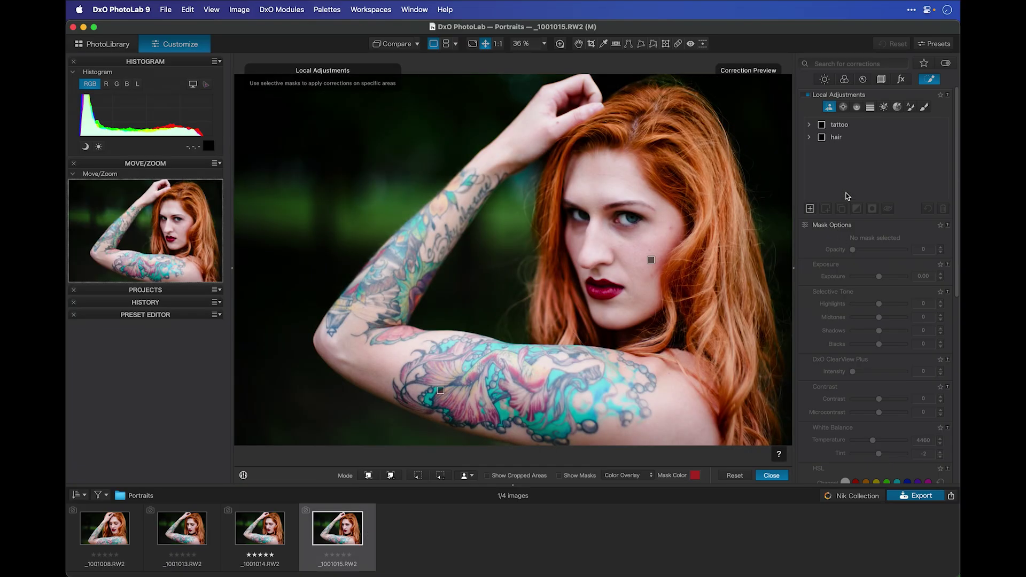
mouse_move(848, 138)
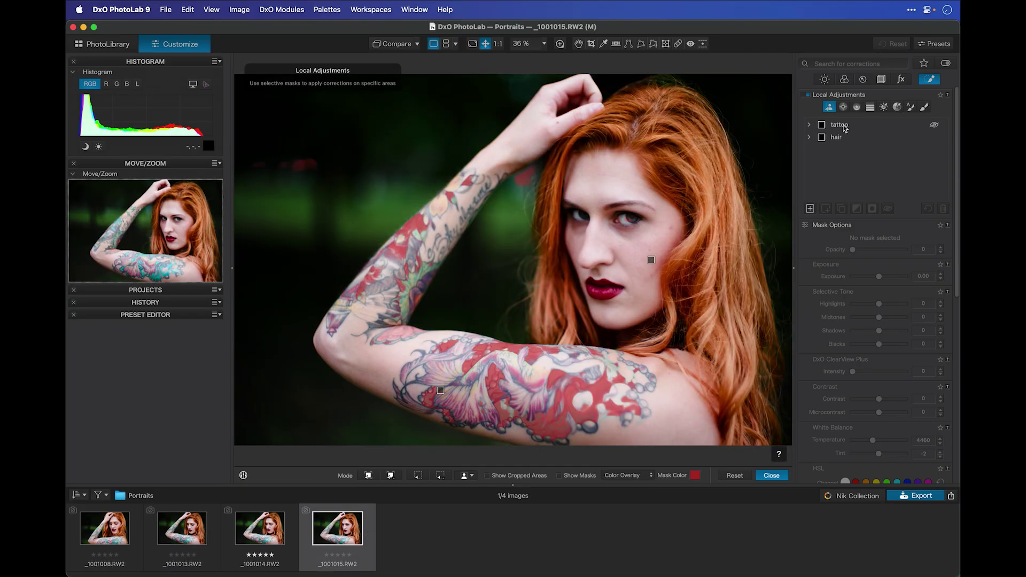